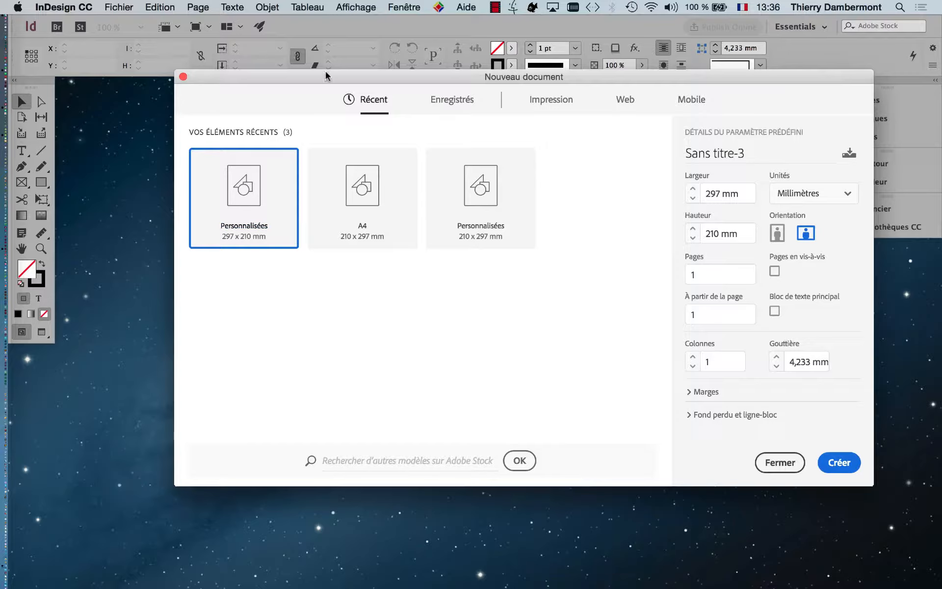
- Create a one-page 297 x 210 mm landscape document without facing pages and move the toolbox onto its page
drag(328, 77, 273, 99)
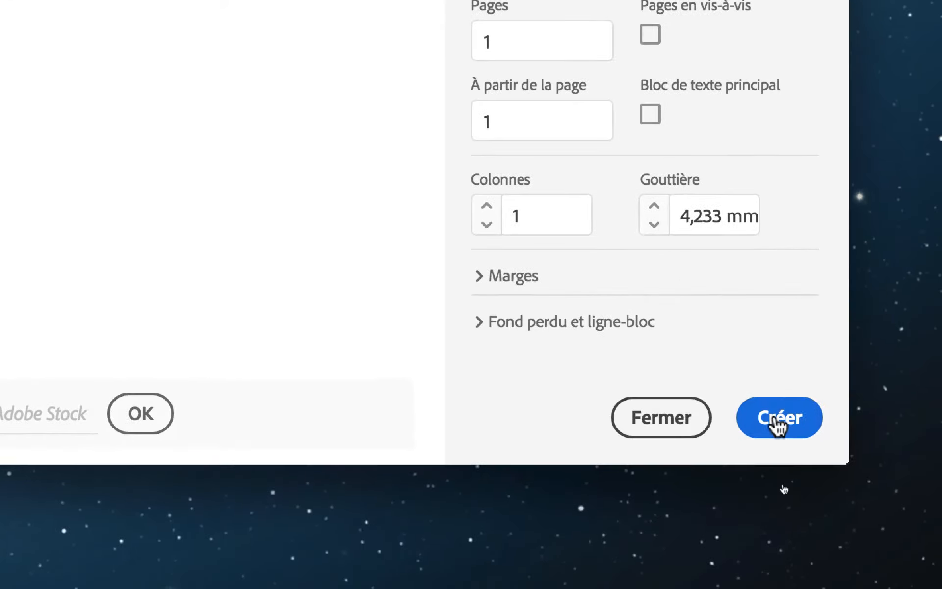
click(786, 520)
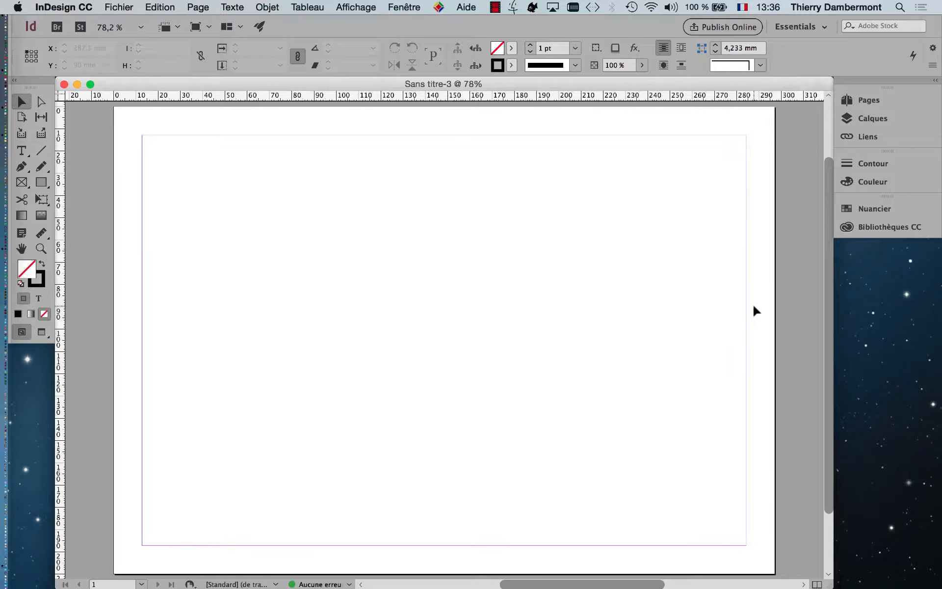
drag(33, 80, 148, 155)
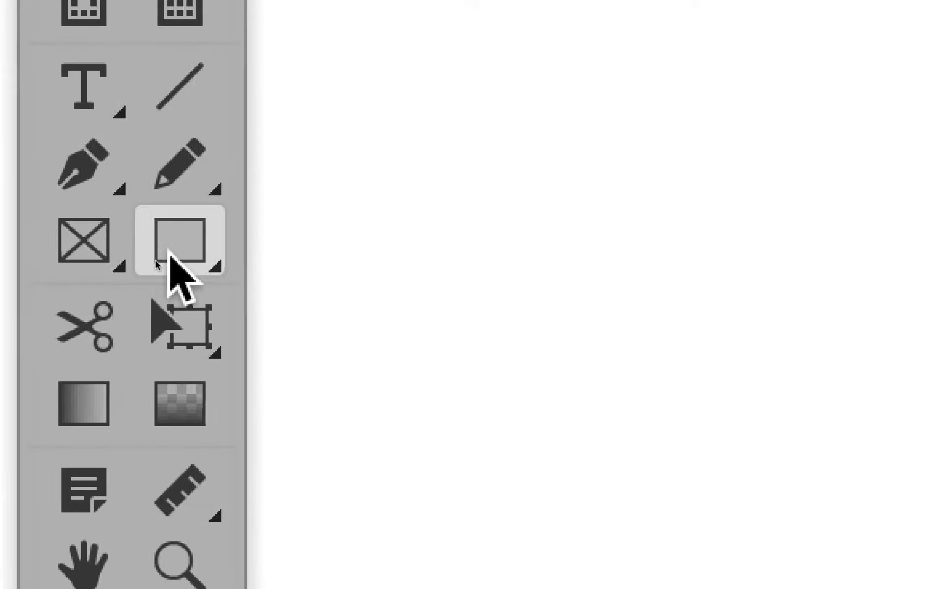
- Compare the Rectangle Frame tool with the Rectangle shape tool and examine the variants grouped under each
click(64, 250)
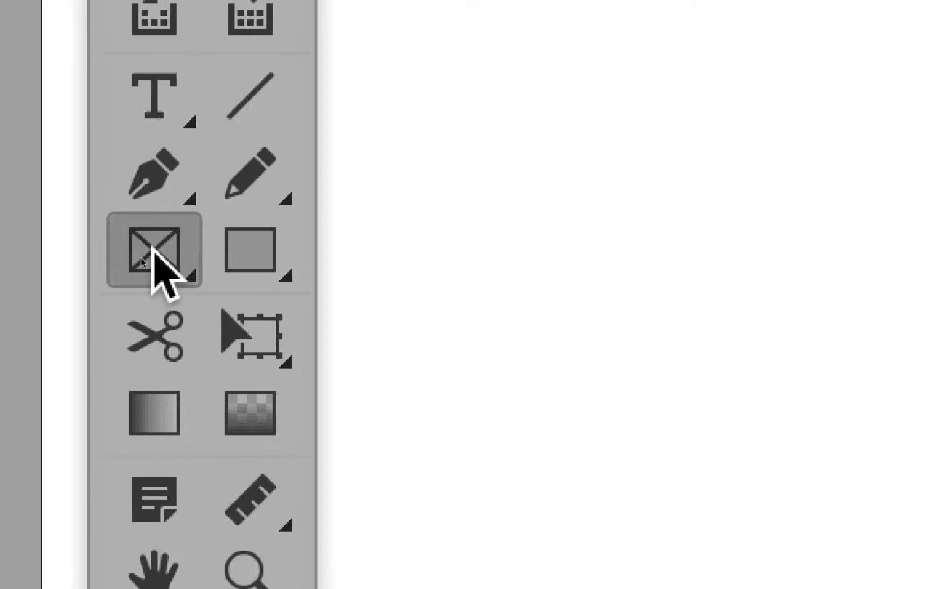
click(155, 259)
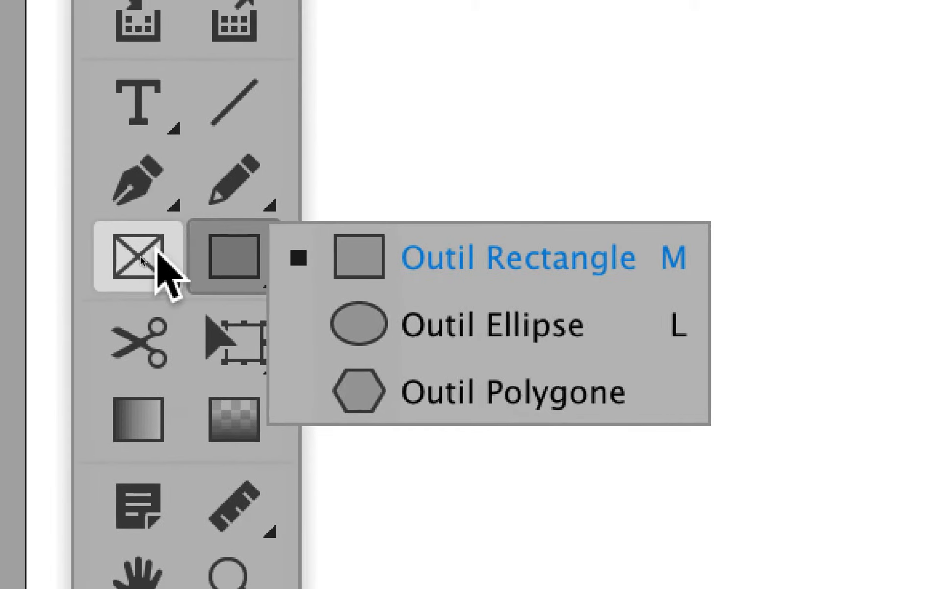
click(69, 240)
click(147, 255)
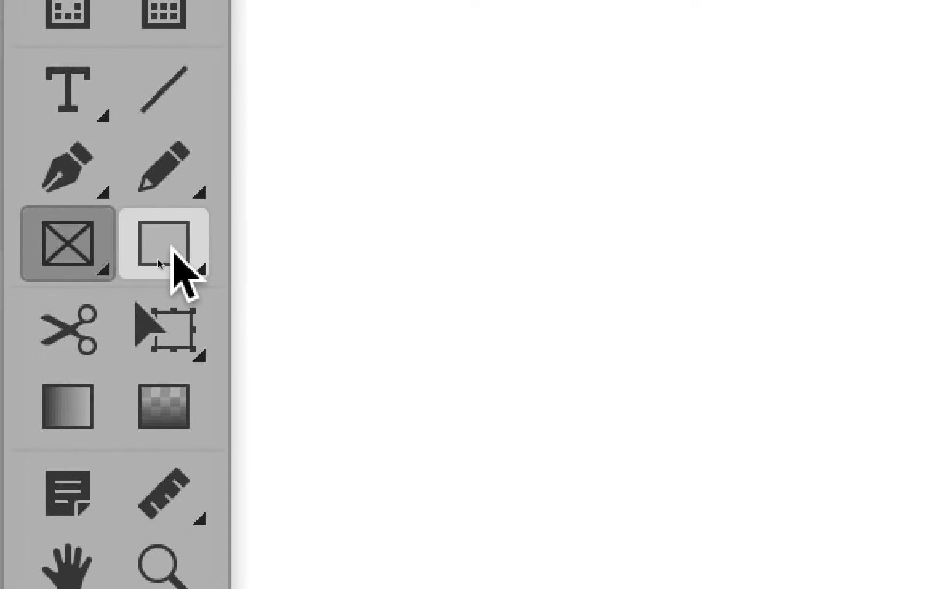
click(158, 259)
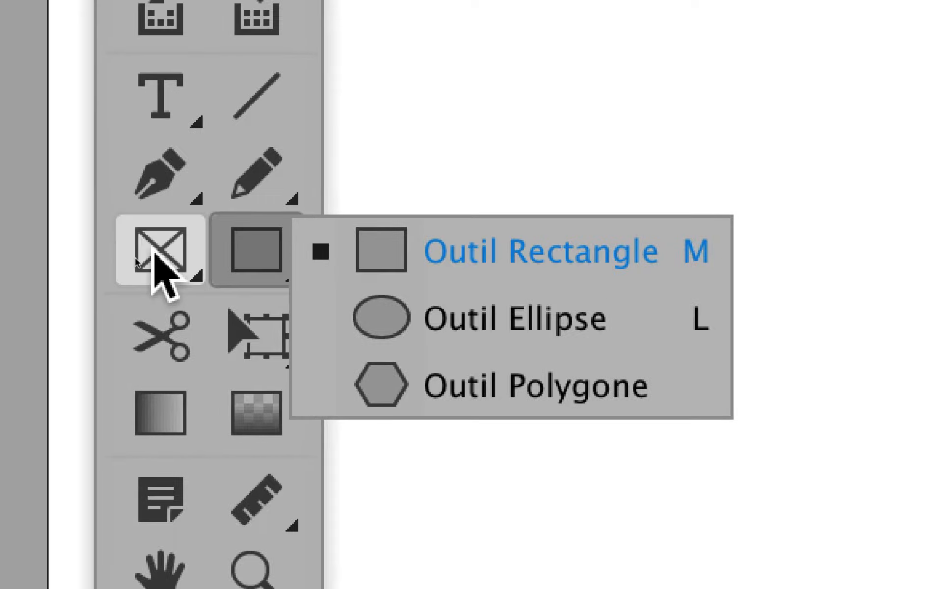
click(74, 250)
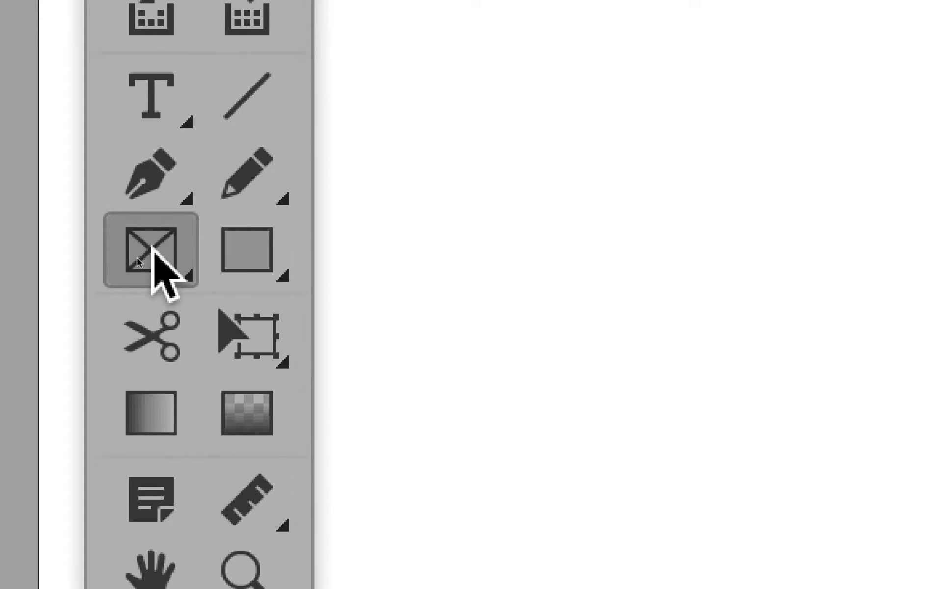
click(247, 250)
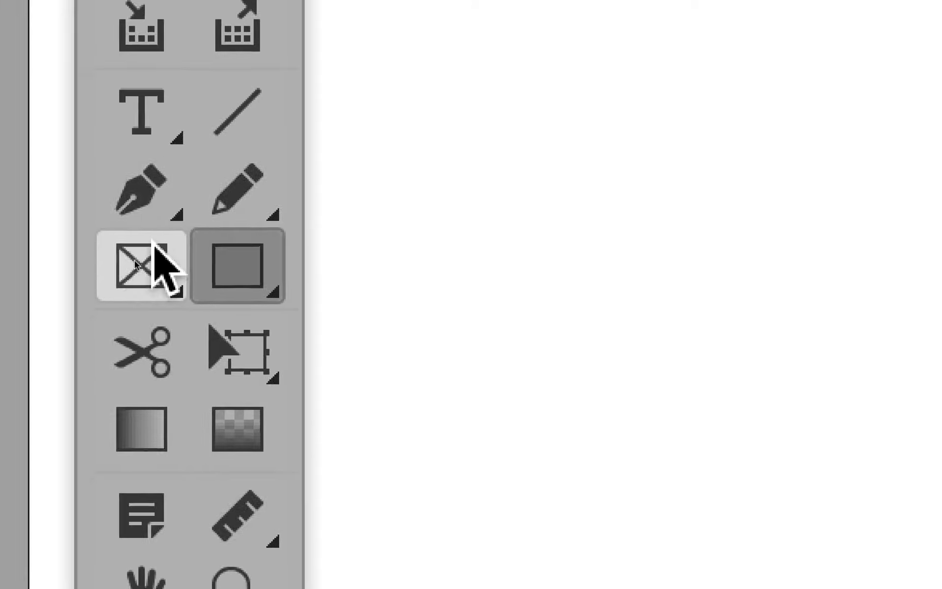
click(167, 317)
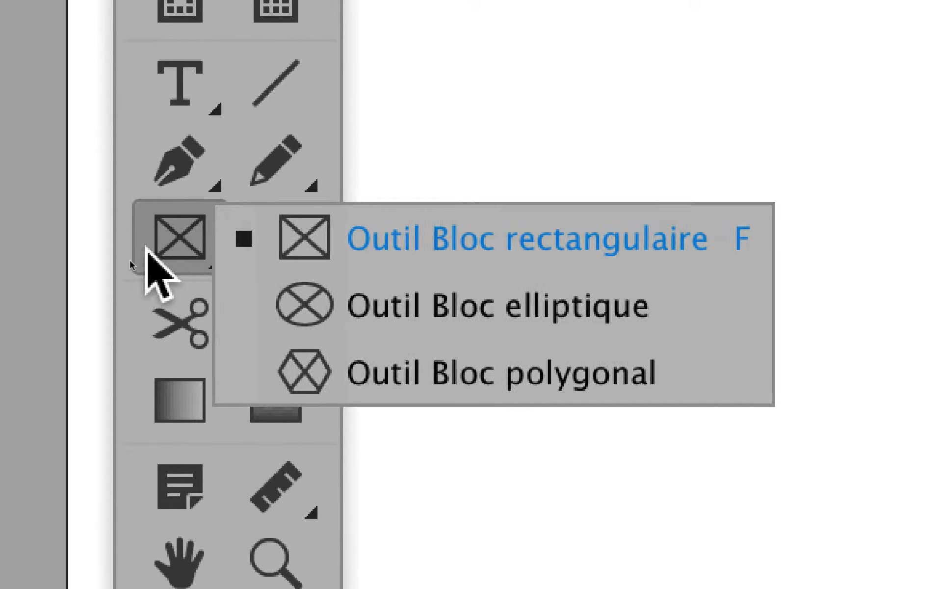
- Draw three circular frames about 57 mm, 14 mm and 28 mm in diameter with the Elliptical Frame tool, spread across the page
click(146, 248)
click(147, 249)
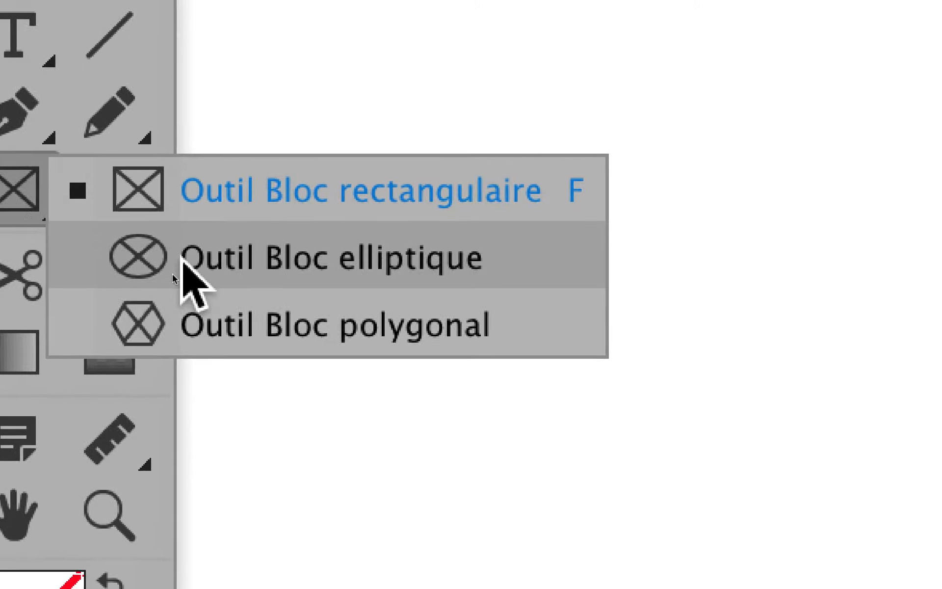
click(182, 263)
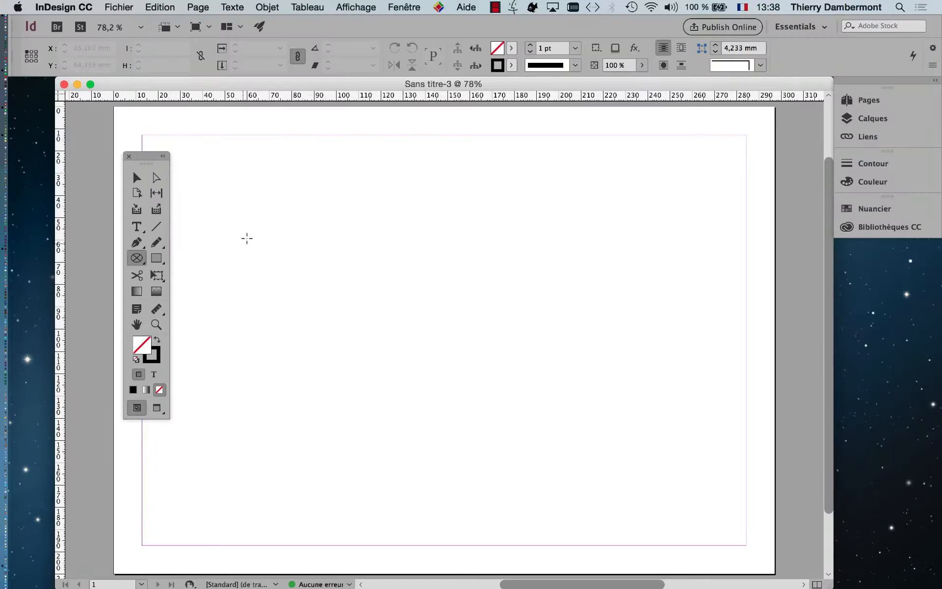
drag(265, 187, 445, 315)
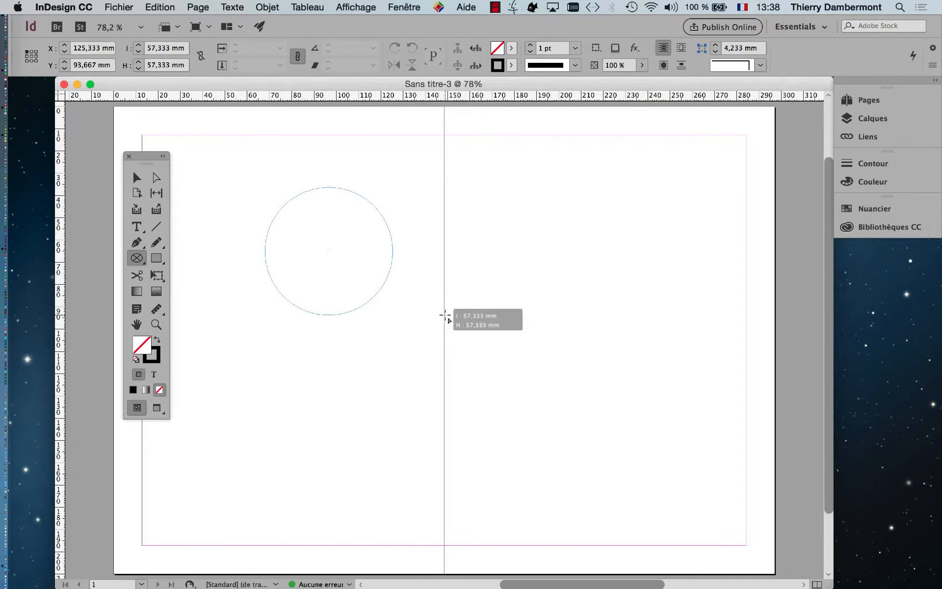
drag(445, 315, 445, 314)
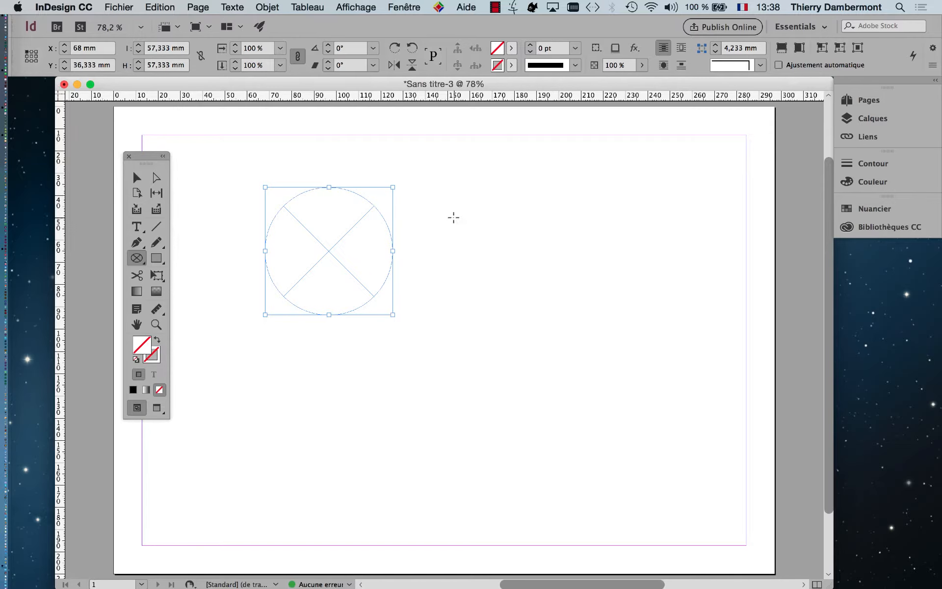
drag(453, 217, 484, 247)
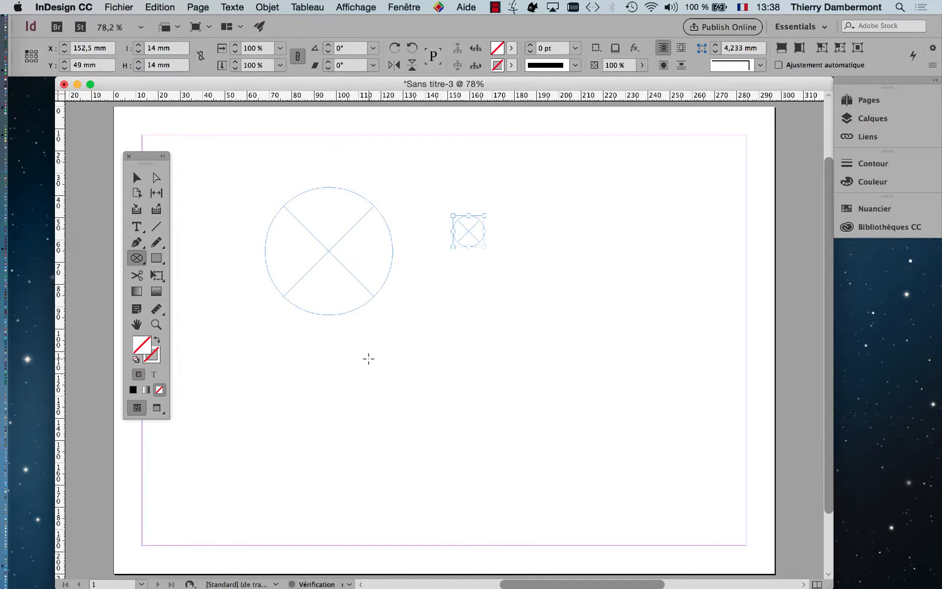
drag(369, 359, 457, 422)
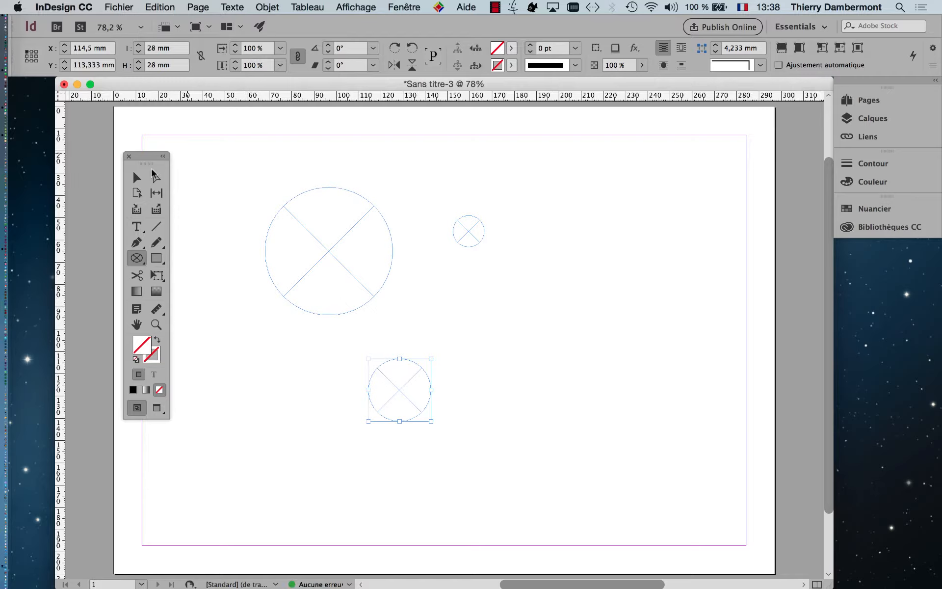
- Place a circular frame of exact size, 30 mm wide and 30 mm high, to the right of the drawn circles
click(542, 283)
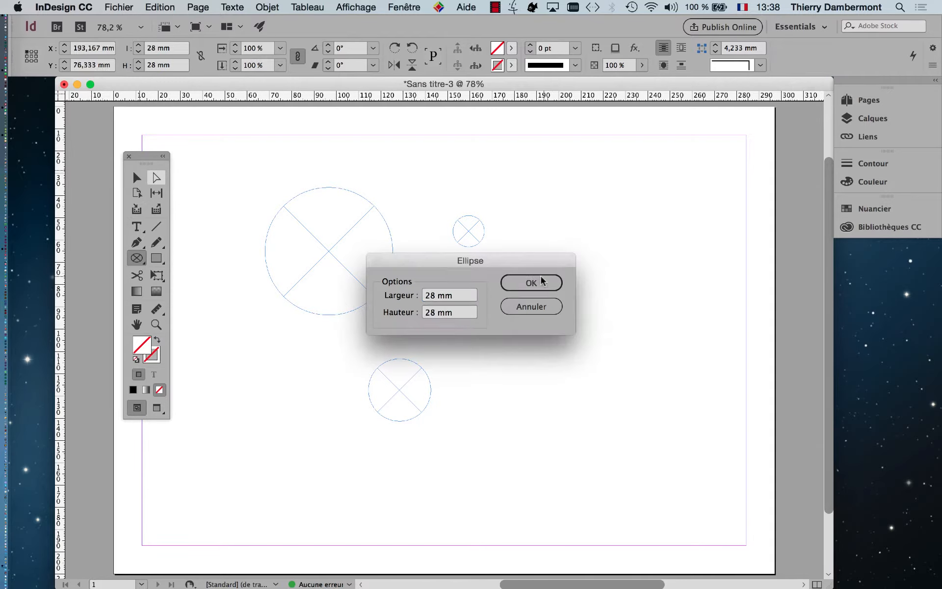
click(542, 312)
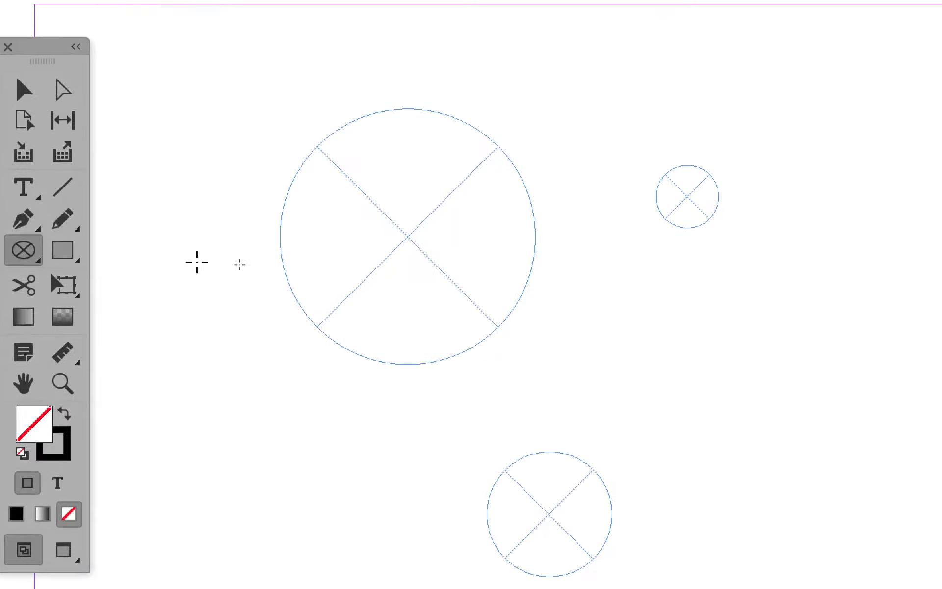
click(463, 271)
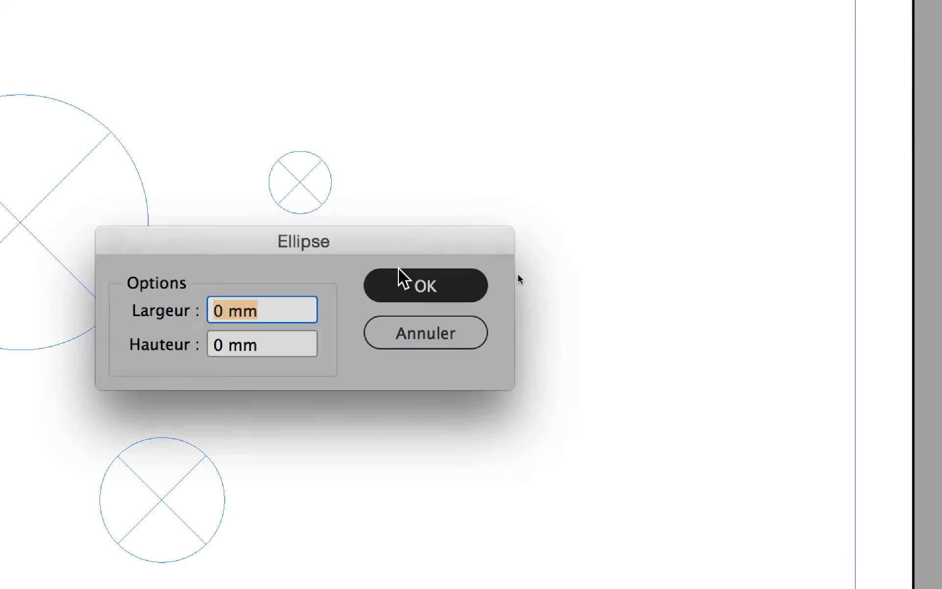
drag(377, 260, 488, 219)
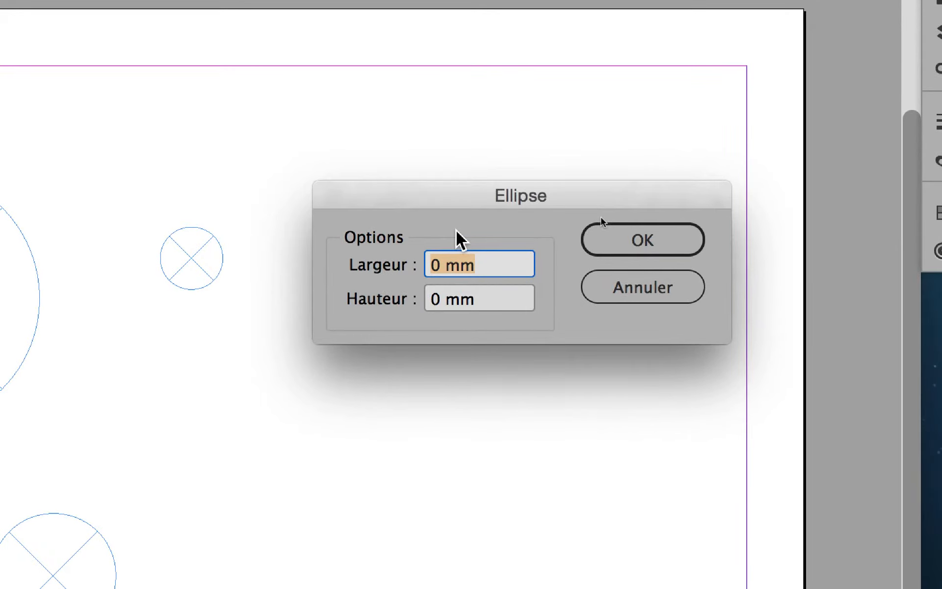
text(30)
key(Tab)
text(30)
key(Tab)
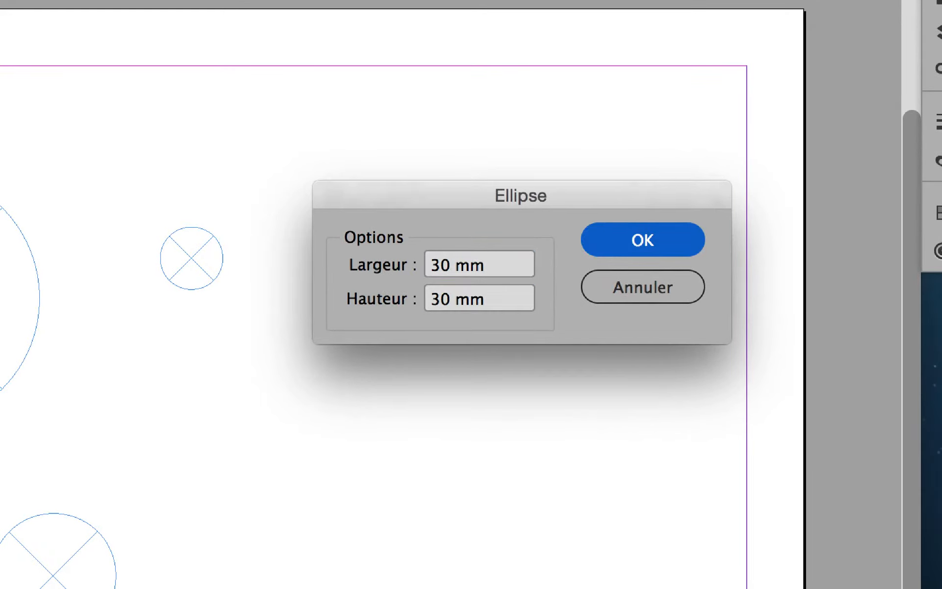
click(611, 240)
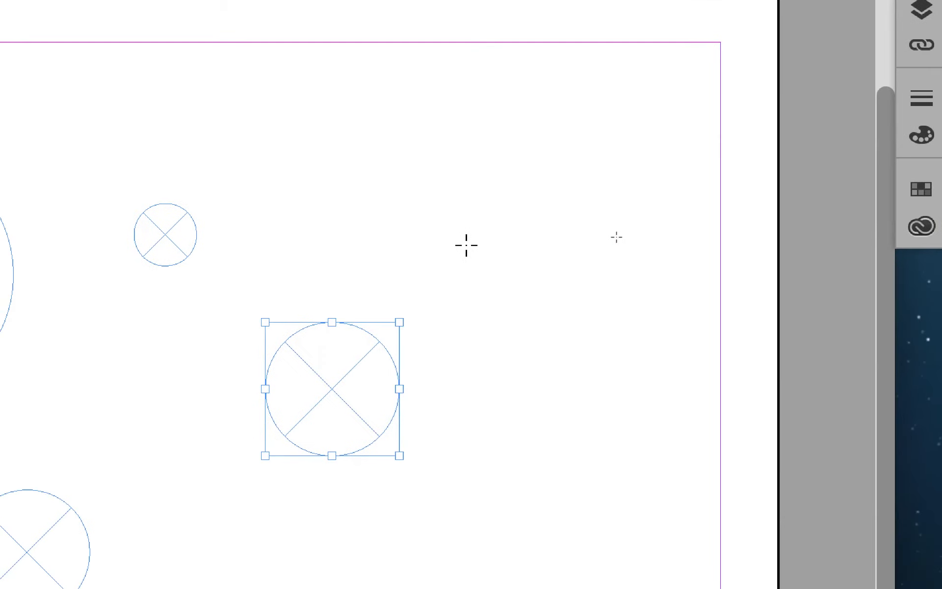
- Add another circular frame of exact size, 20 mm wide and 20 mm high, above the 30 mm circle
click(395, 180)
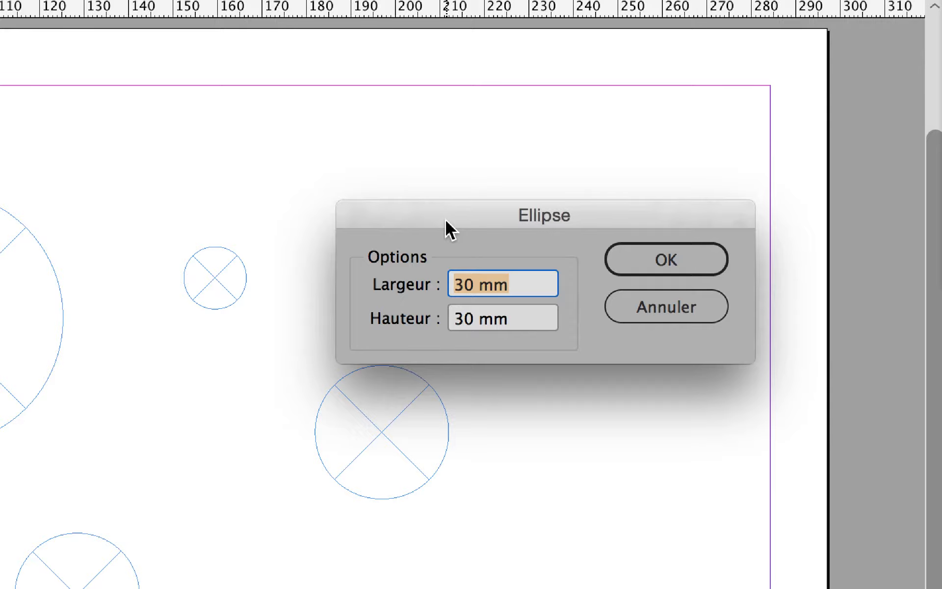
text(20)
key(Tab)
text(20)
key(Tab)
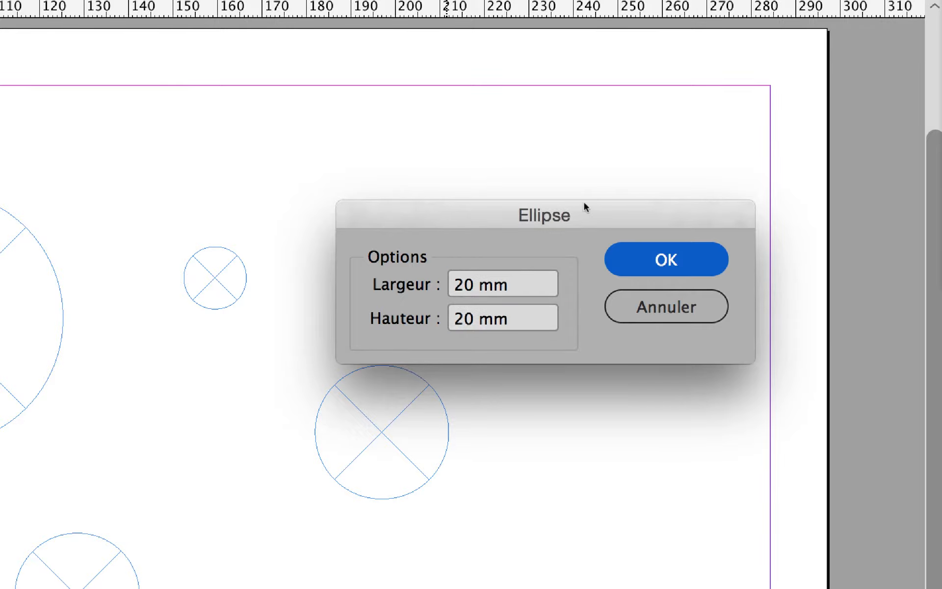
click(666, 259)
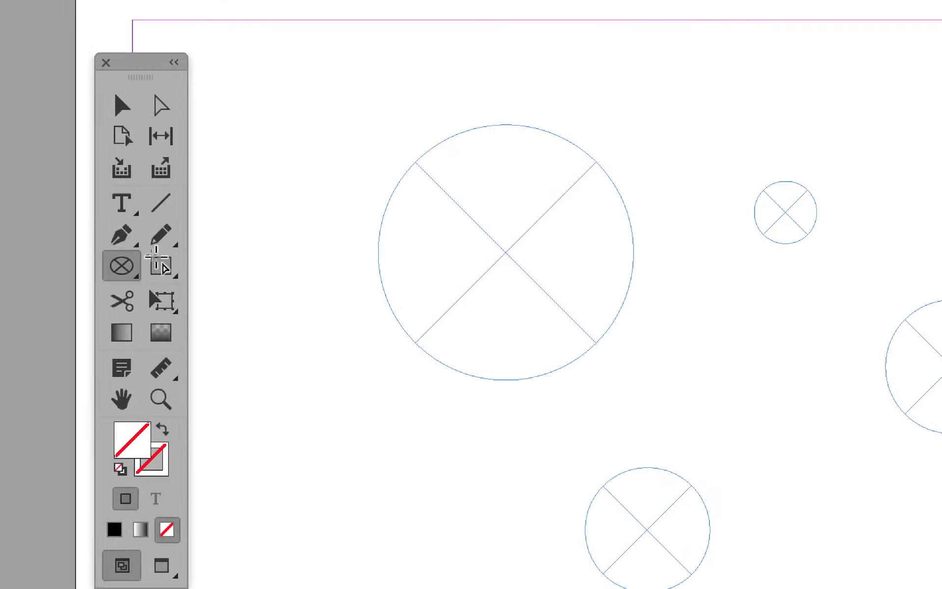
- Place a square frame of 20 x 20 mm with the Rectangle Frame tool, between the large circle and the smallest circle
right_click(139, 263)
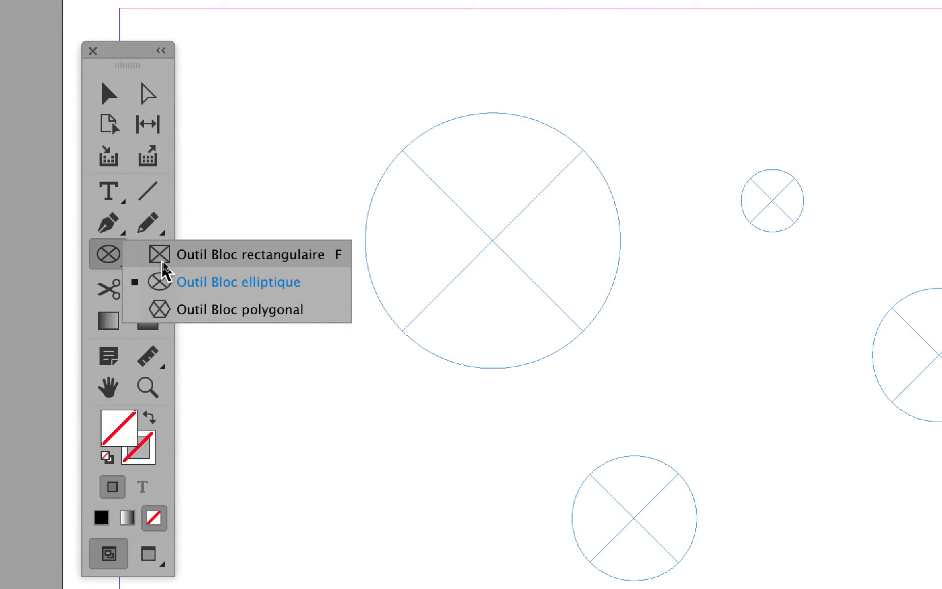
click(204, 273)
click(487, 157)
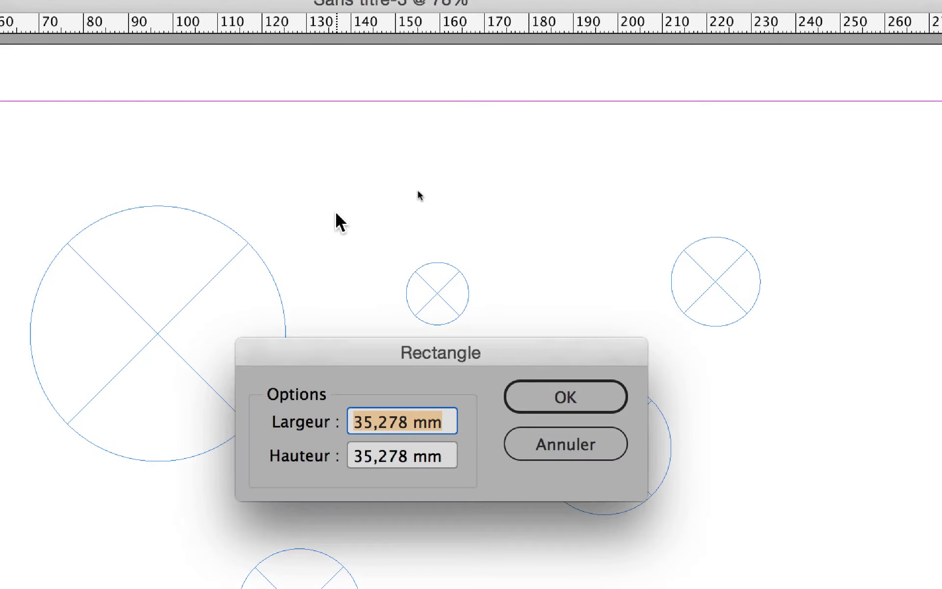
text(20)
key(Tab)
text(20)
key(Return)
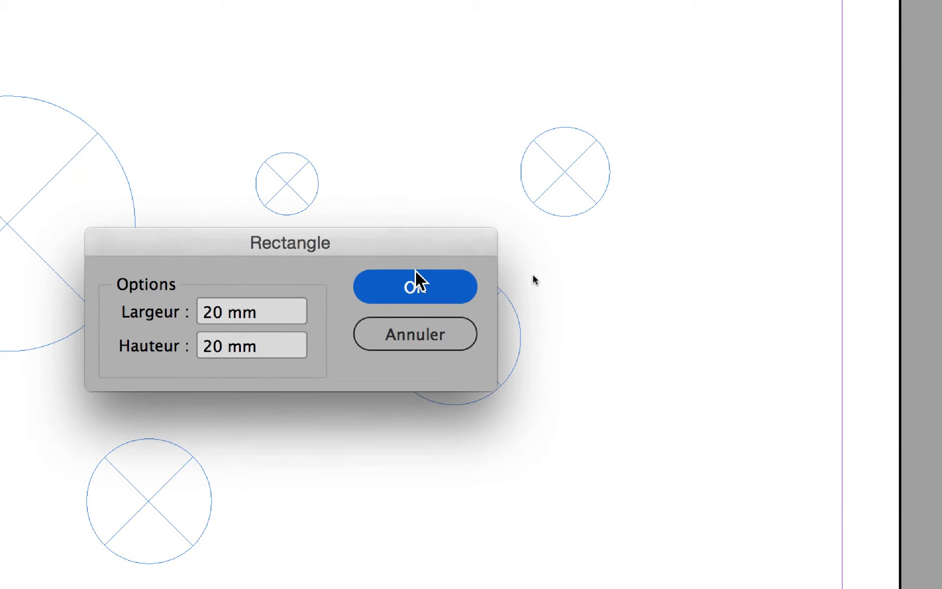
click(416, 276)
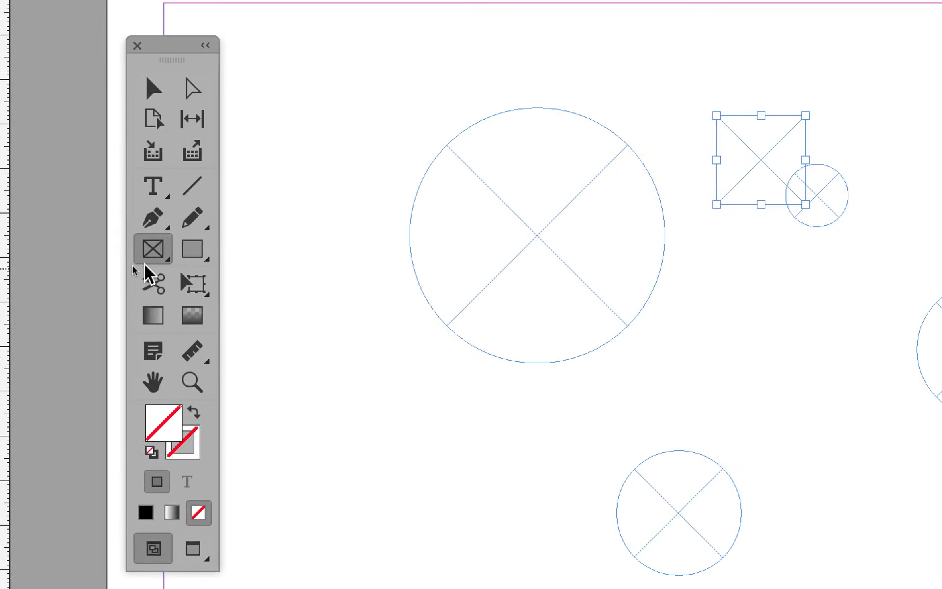
- Start a polygonal frame with the Polygon Frame tool and open its size and side options
click(126, 244)
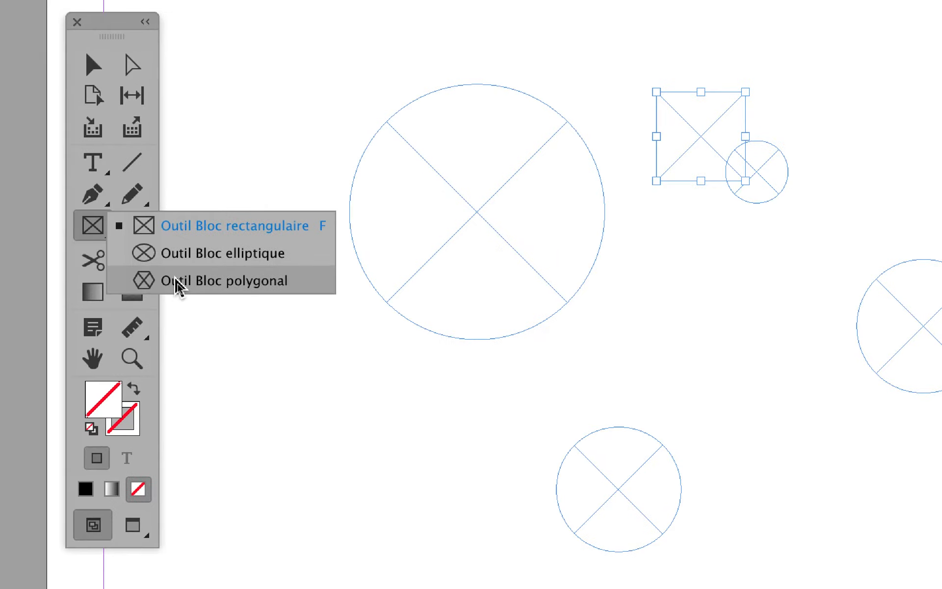
click(177, 285)
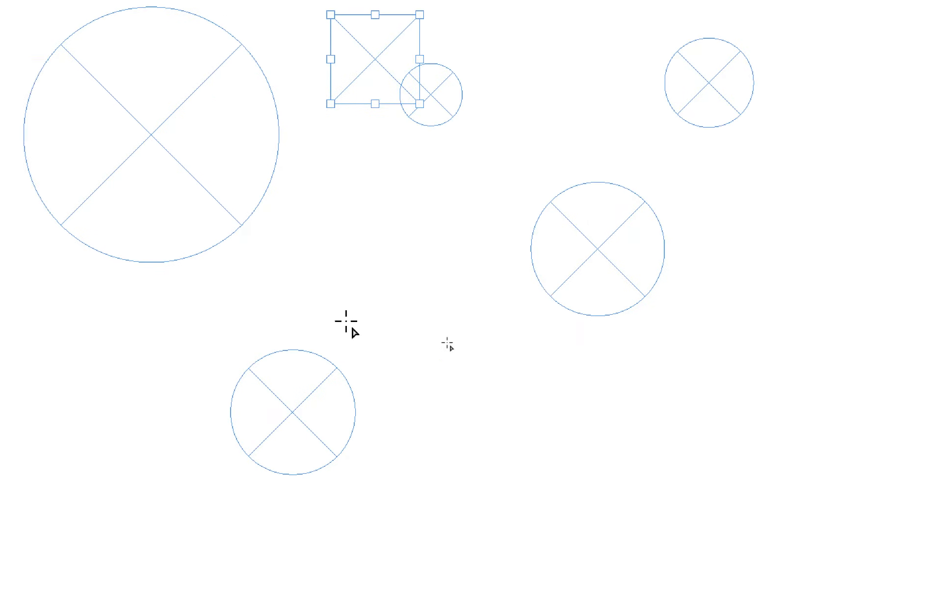
click(366, 305)
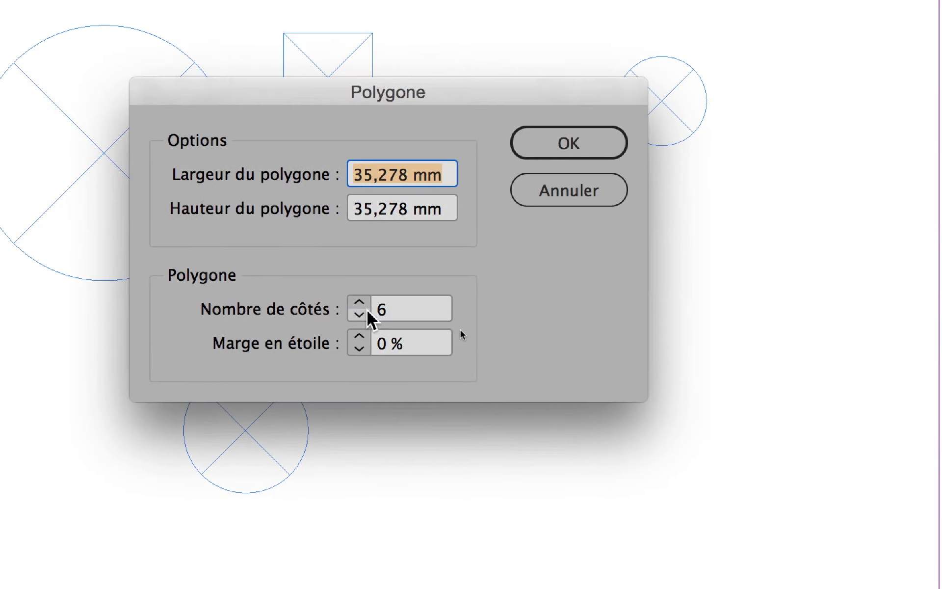
- Try out other side counts for the polygonal frame, raising the number of sides to 10
click(365, 313)
click(365, 313)
click(365, 312)
click(361, 303)
click(361, 302)
click(364, 306)
click(363, 306)
click(364, 306)
click(363, 307)
click(364, 306)
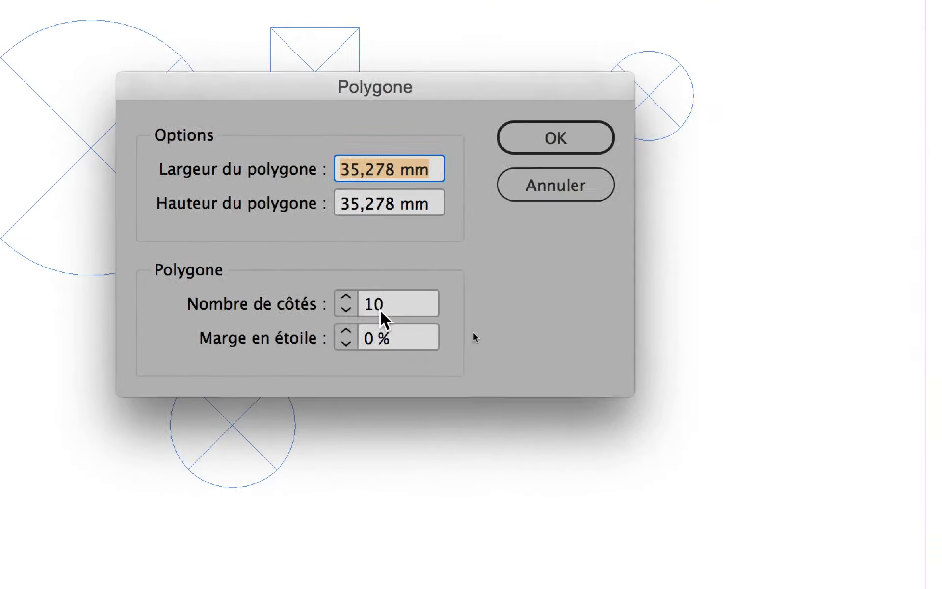
- Set the polygon to 5 sides and create the pentagonal frame at the preset width and height of 35.278 mm
click(362, 313)
click(362, 313)
click(362, 313)
click(362, 313)
click(362, 313)
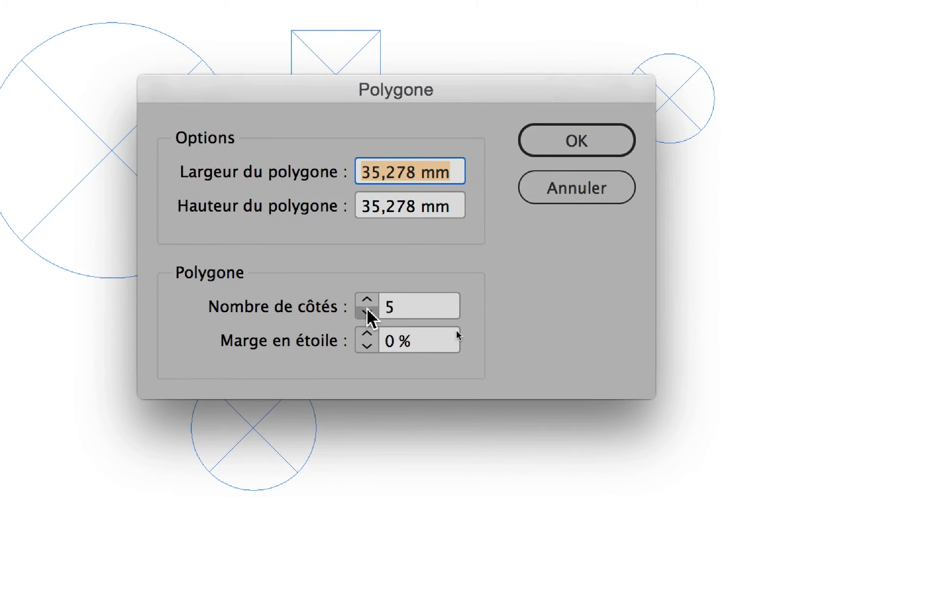
click(362, 313)
click(367, 300)
click(367, 300)
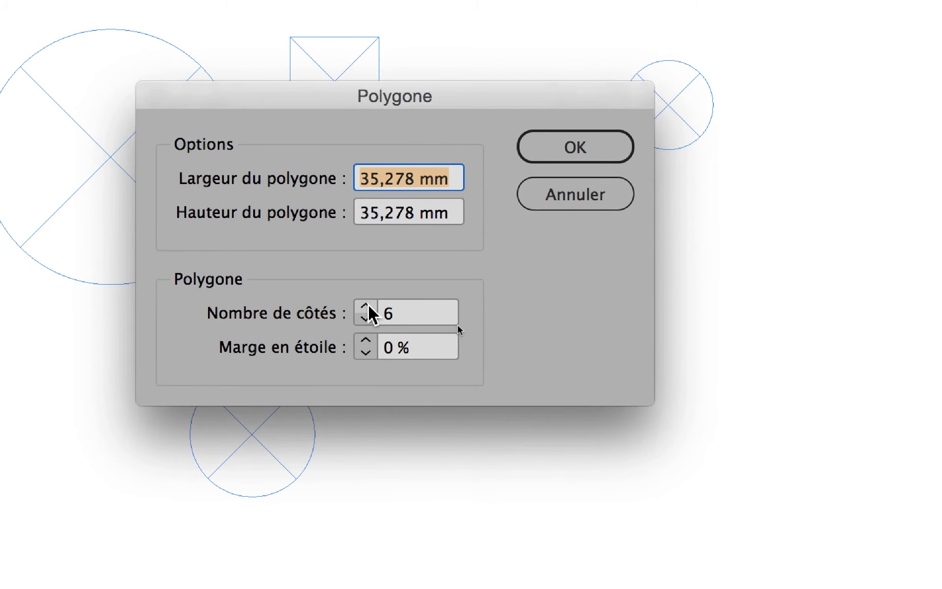
click(365, 317)
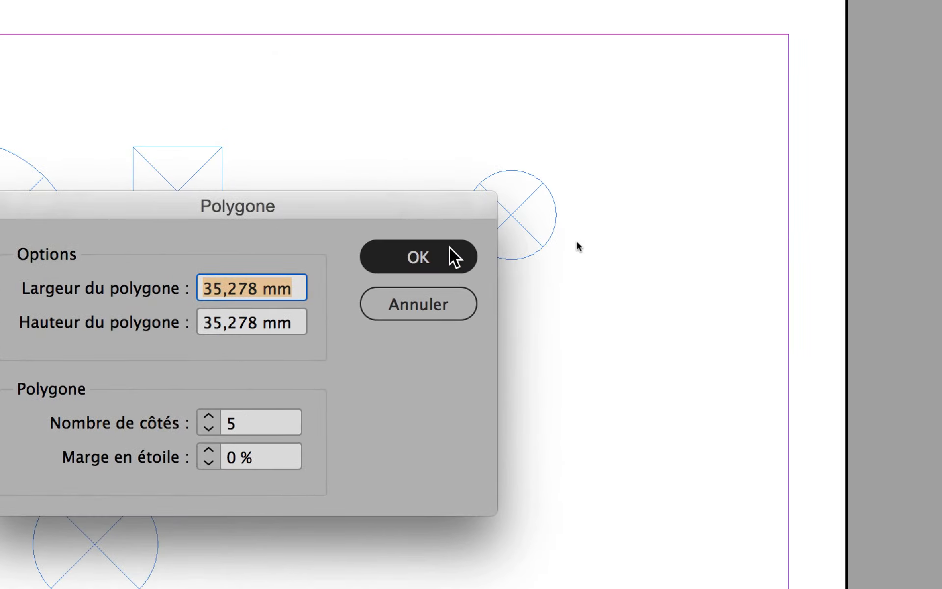
click(485, 152)
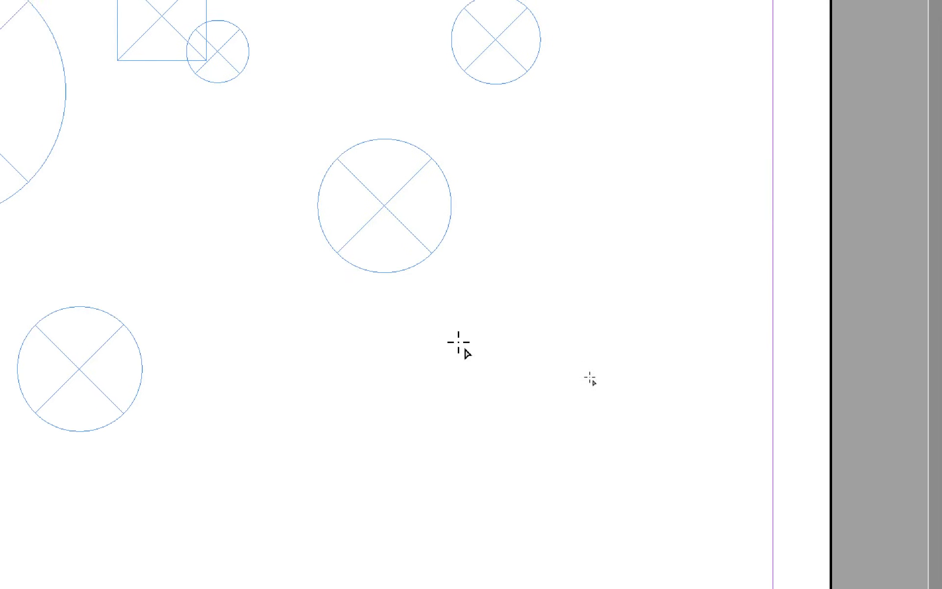
- Draw two pentagonal frames freehand right of the 30 mm circle, the upper, smaller one about 19 mm wide and 18 mm high
drag(462, 346, 615, 456)
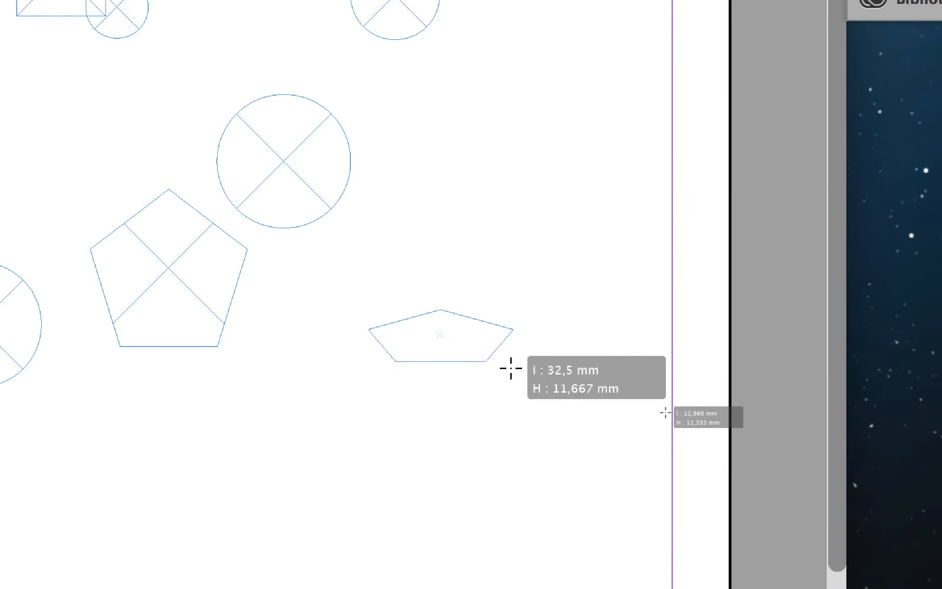
drag(514, 385, 537, 405)
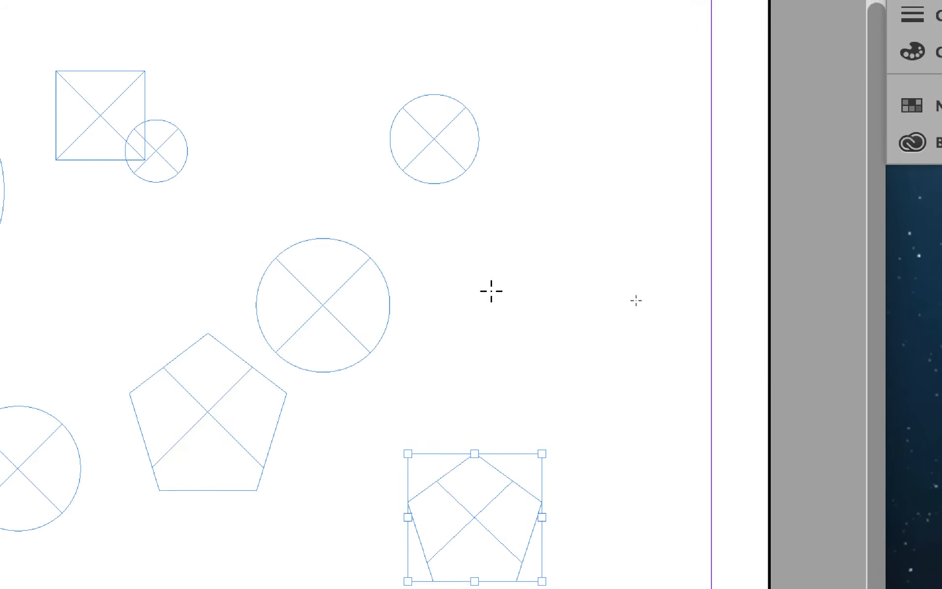
drag(445, 110, 483, 137)
drag(504, 300, 558, 352)
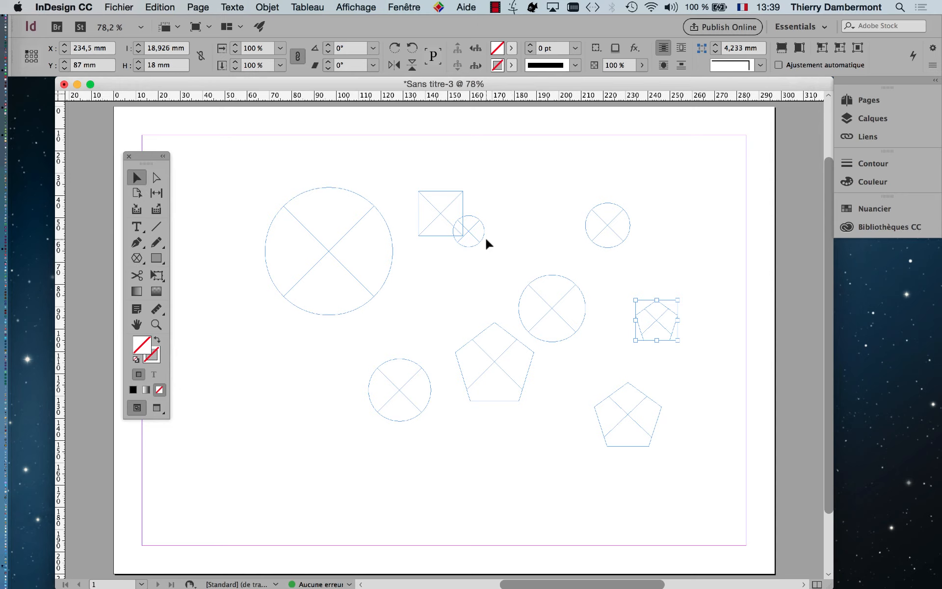
- Move the smallest circular frame off the square to about X 177.5 mm, Y 34 mm, between the square and the 20 mm circle
drag(474, 244, 530, 213)
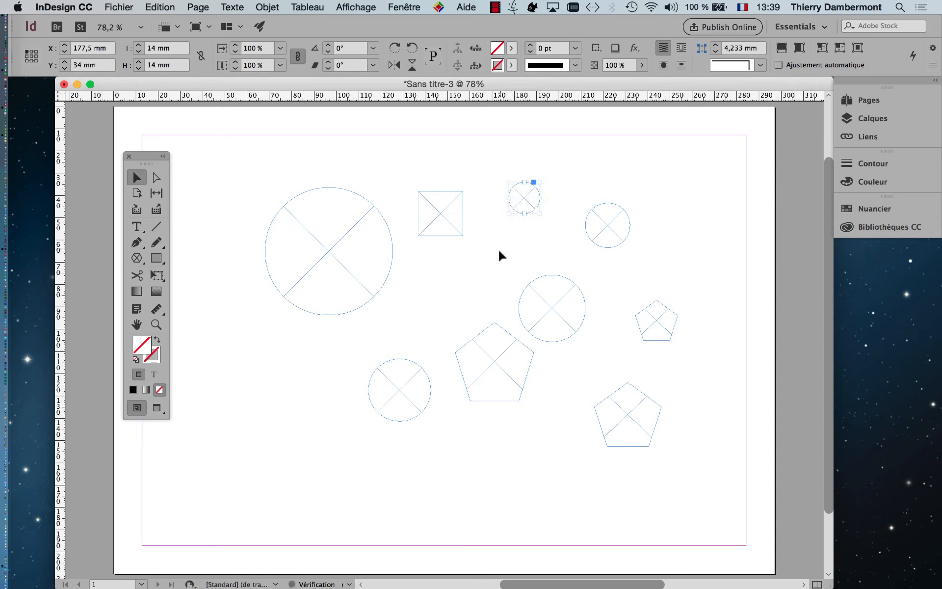